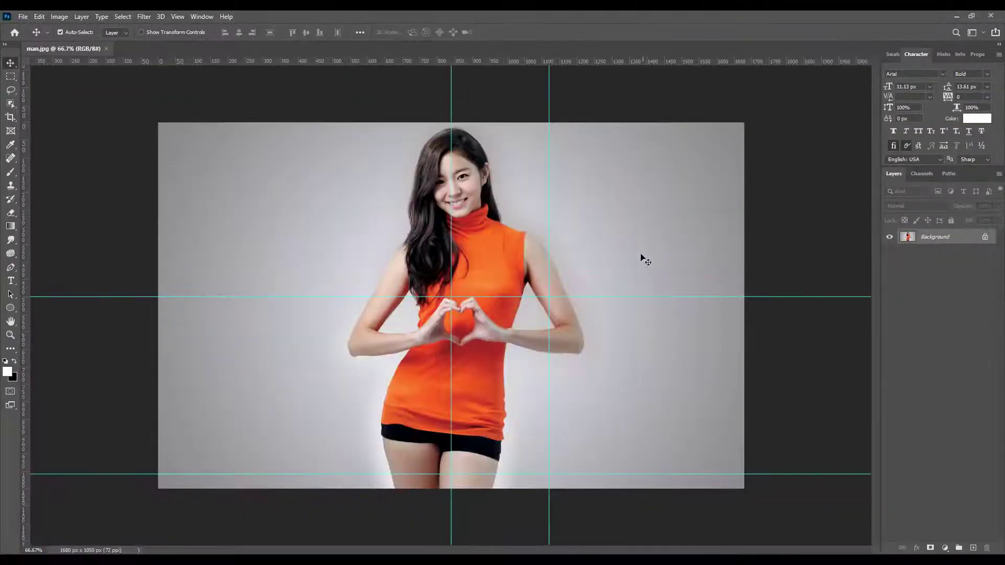
Drag the vertical and horizontal ruler guides off the woman's photo to delete them
drag(549, 108, 548, 61)
drag(451, 120, 452, 78)
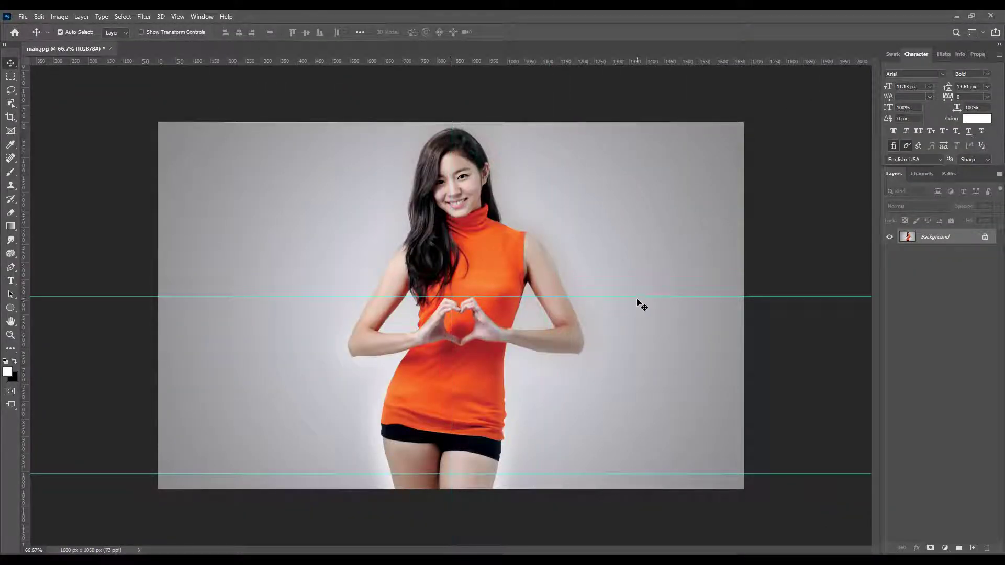
drag(675, 296, 784, 433)
drag(837, 474, 880, 463)
Unlock the Background into Layer 0 and box-select the woman with the Object Selection tool
click(985, 237)
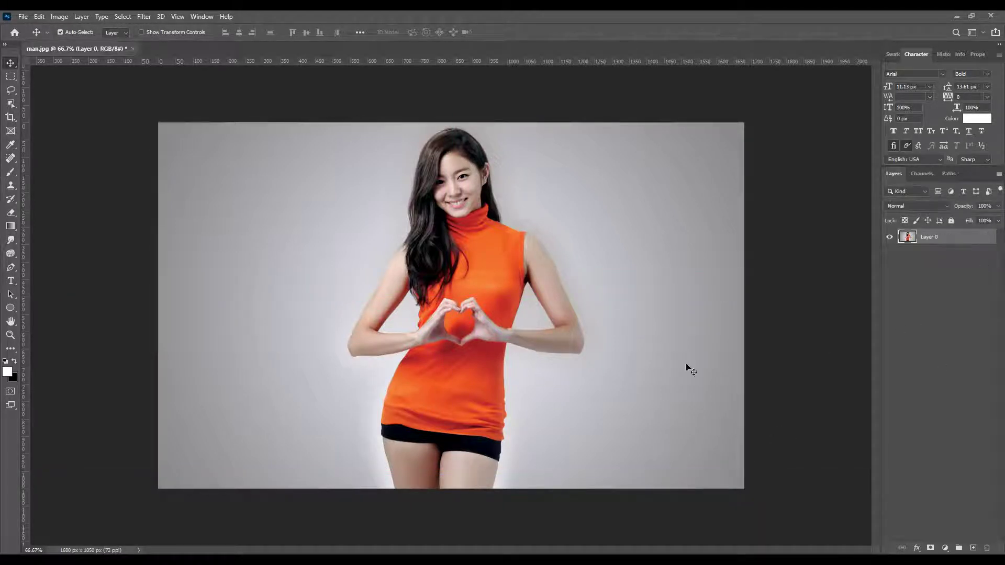
right_click(950, 239)
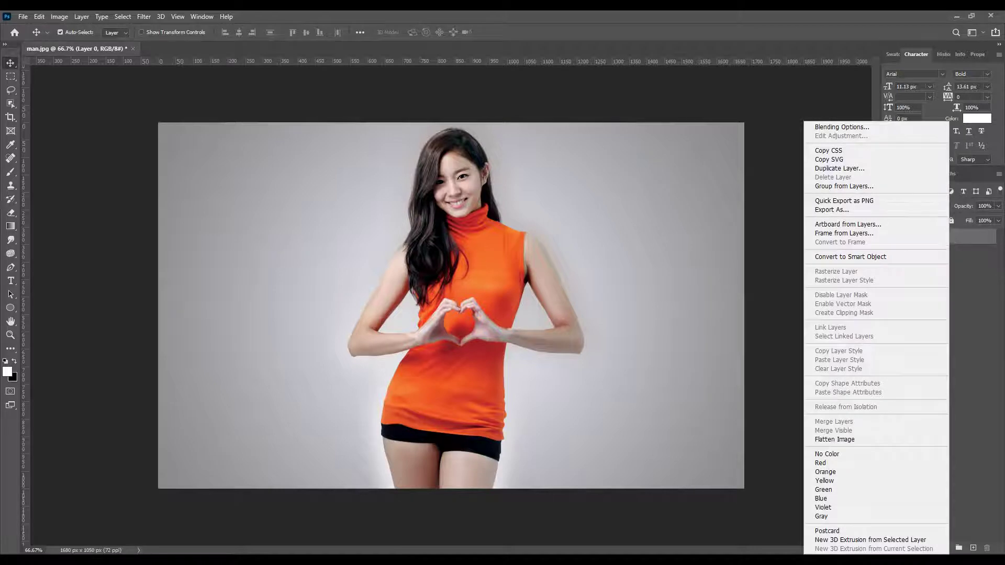
click(980, 262)
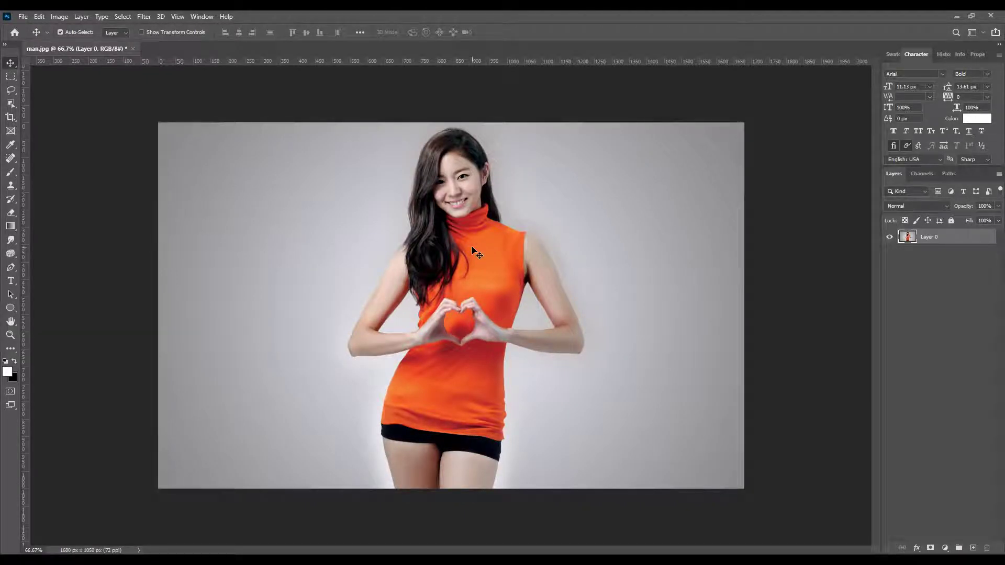
click(11, 103)
drag(354, 114, 604, 498)
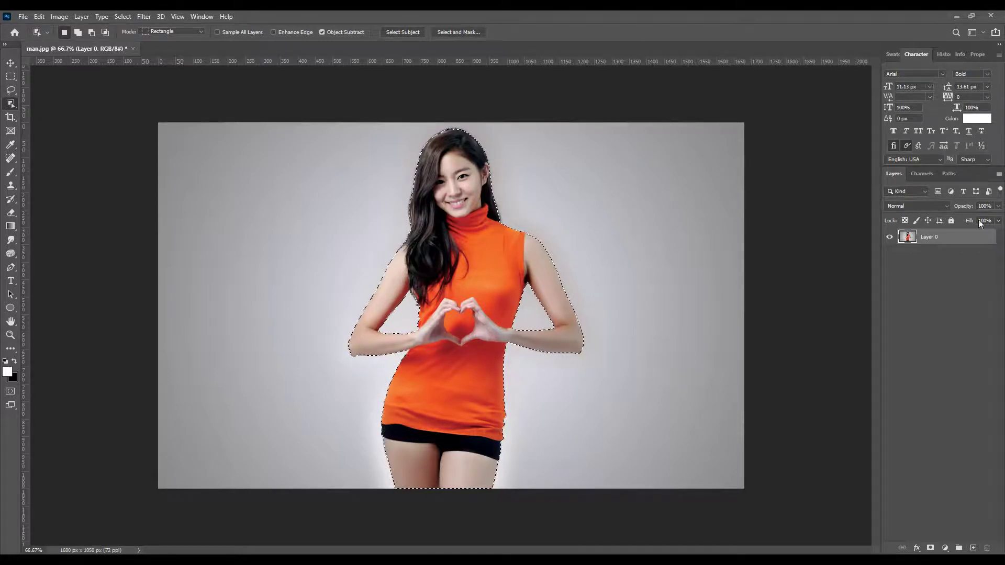
In Select and Mask, set Radius 10 px, Smooth 42, Contrast 66%, and output to New Layer
click(458, 32)
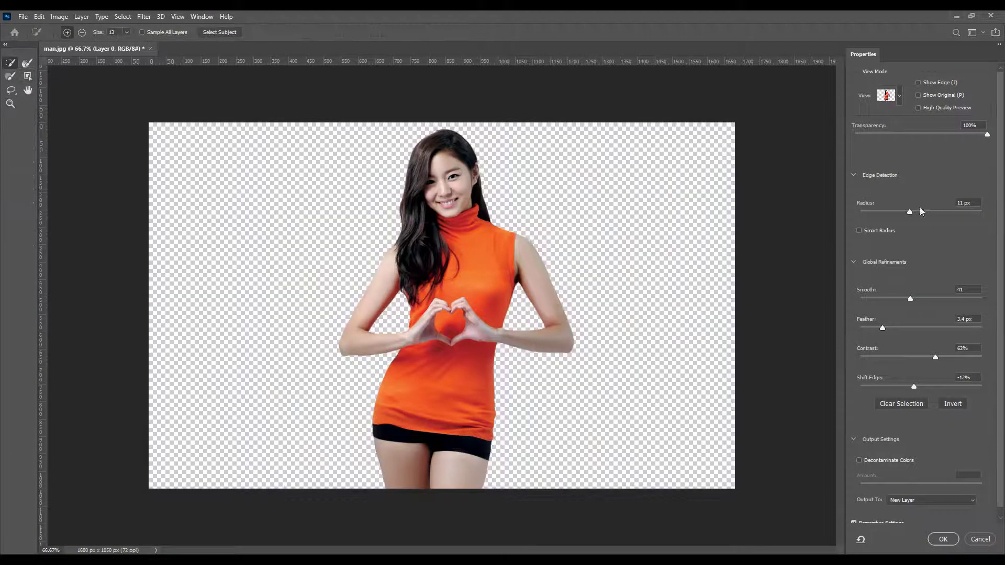
drag(910, 212, 909, 213)
drag(910, 299, 917, 303)
drag(936, 360, 941, 360)
click(903, 501)
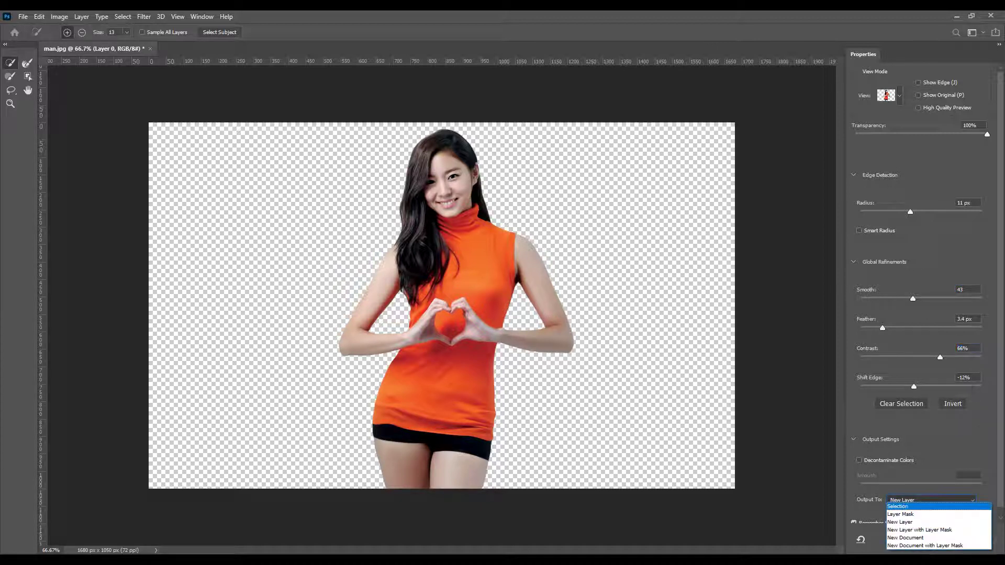
click(901, 522)
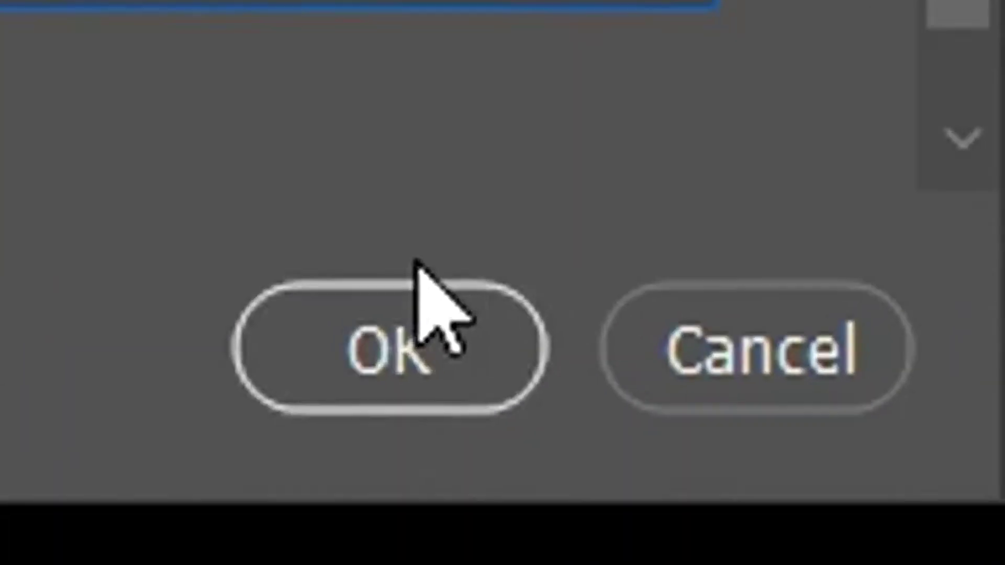
click(940, 539)
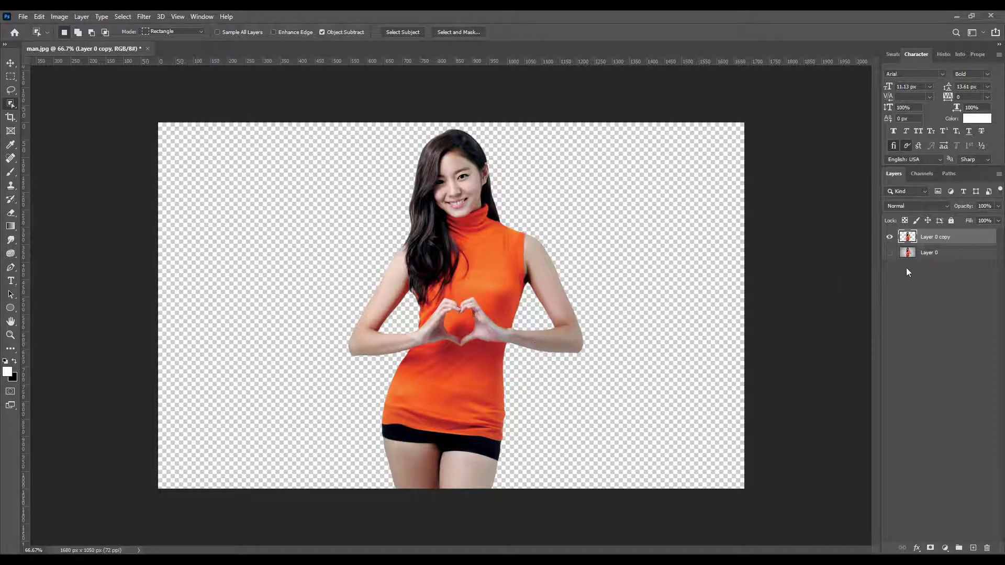
Add a white Solid Color fill layer and drag Color Fill 1 beneath Layer 0 copy
click(945, 548)
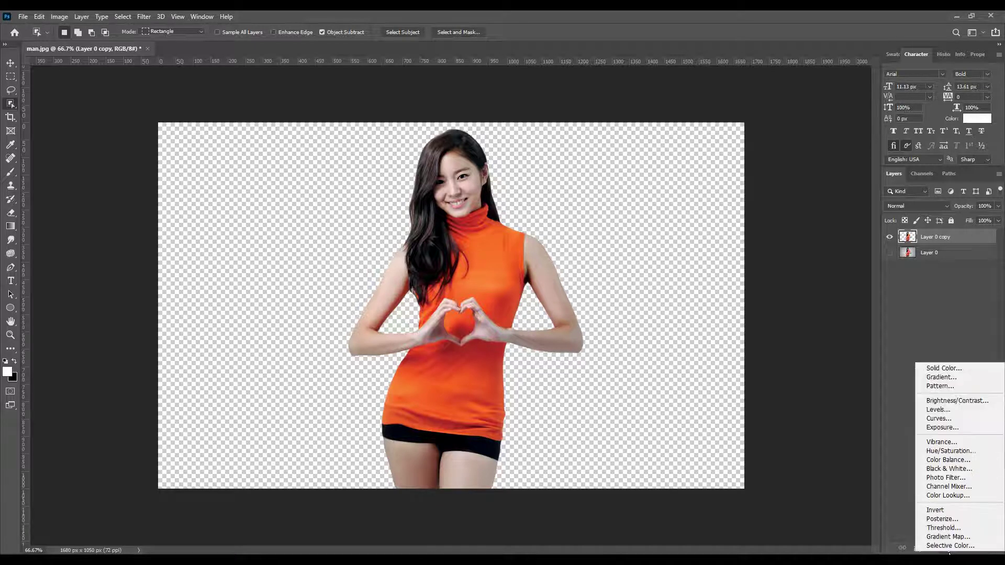
click(944, 368)
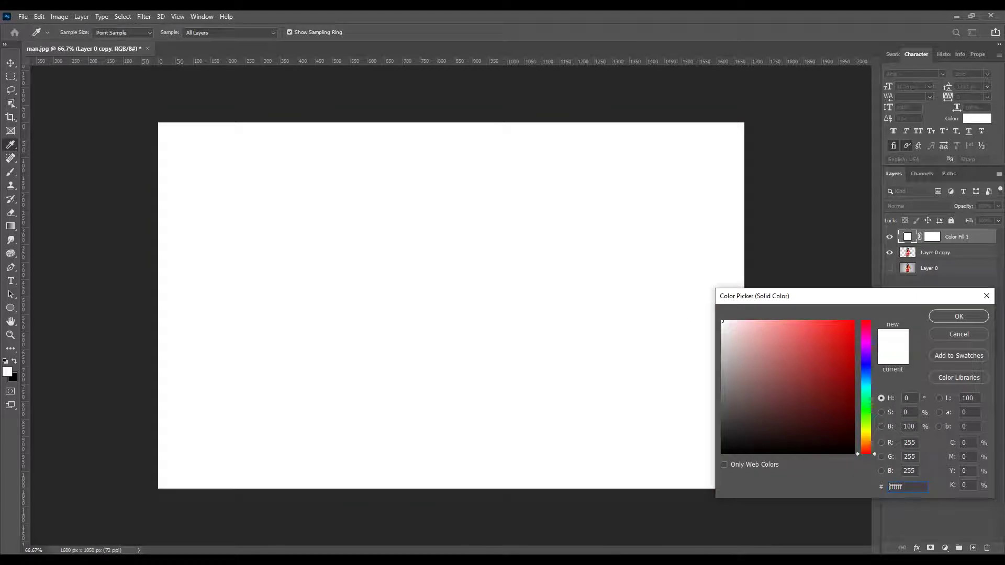
click(959, 316)
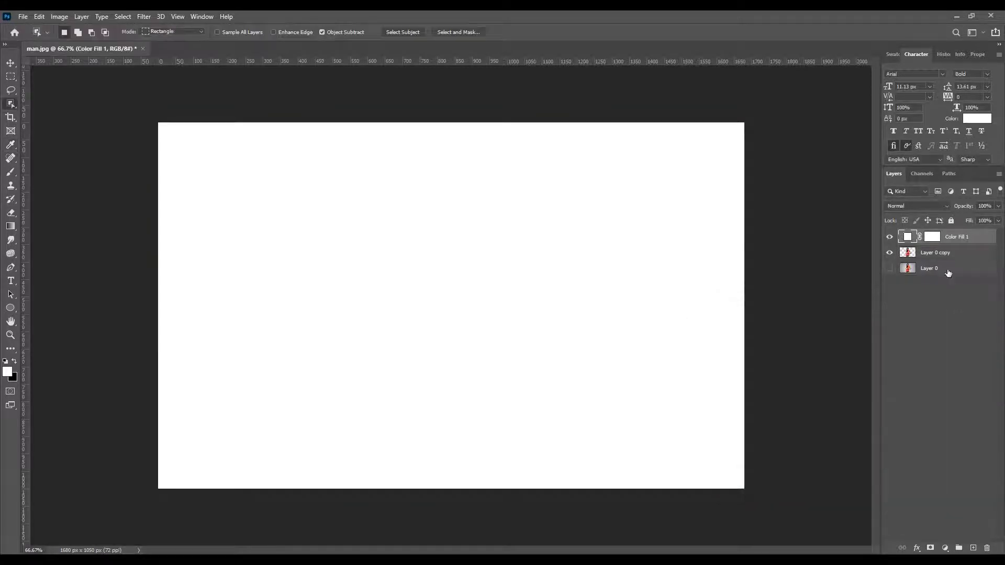
drag(952, 240, 956, 259)
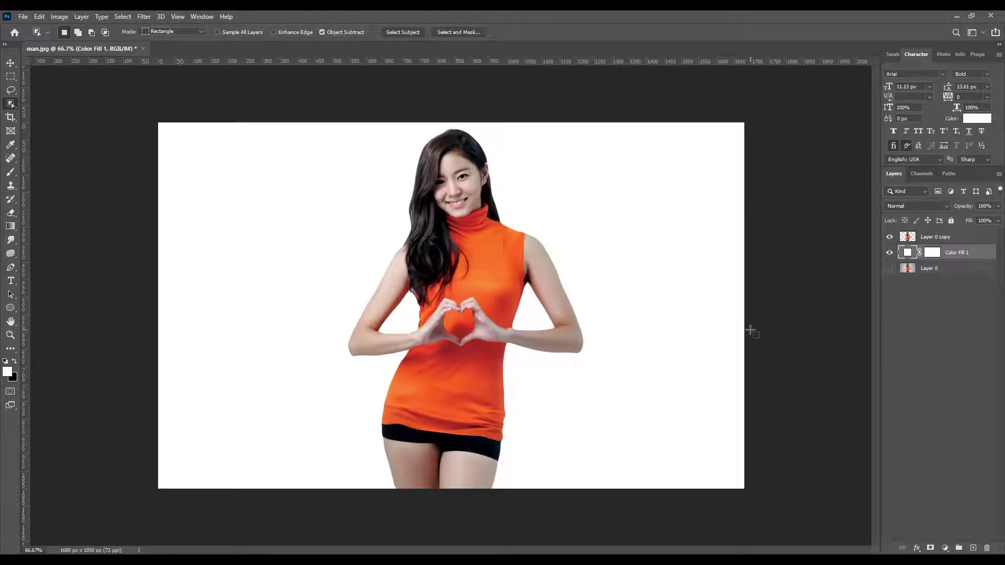
With the Move tool, nudge the cut-out woman down and left using Shift+arrow keys
click(11, 63)
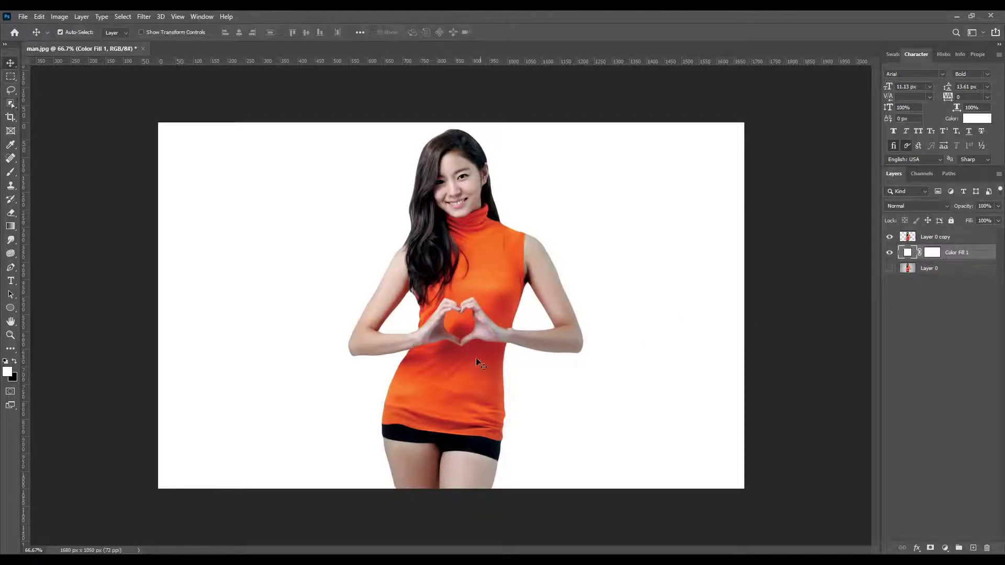
click(481, 349)
key(shift+Down)
key(shift+Down)
key(shift+Down)
key(shift+Down)
key(shift+Down)
key(shift+Down)
key(shift+Down)
key(shift+Down)
key(shift+Down)
key(shift+Down)
key(shift+Down)
key(shift+Down)
key(shift+Down)
key(shift+Down)
key(shift+Down)
key(shift+Down)
key(shift+Down)
key(shift+Down)
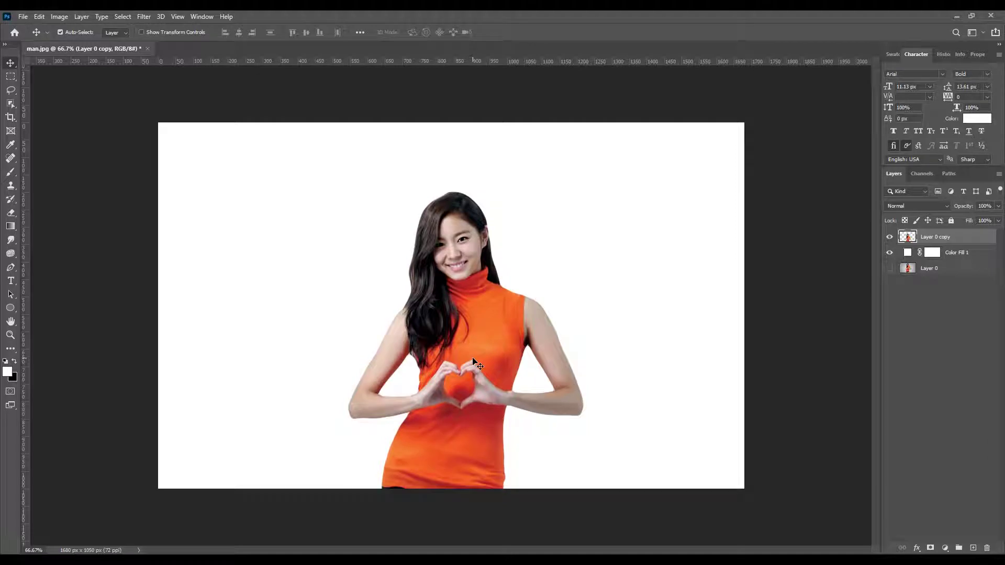
key(shift+Left)
key(shift+Left)
key(shift+Left)
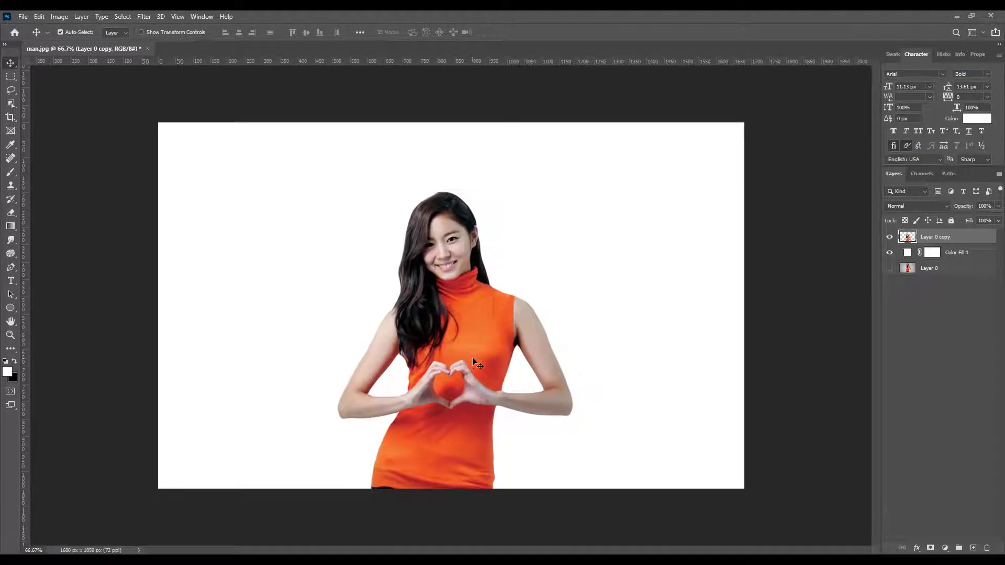
key(shift+Down)
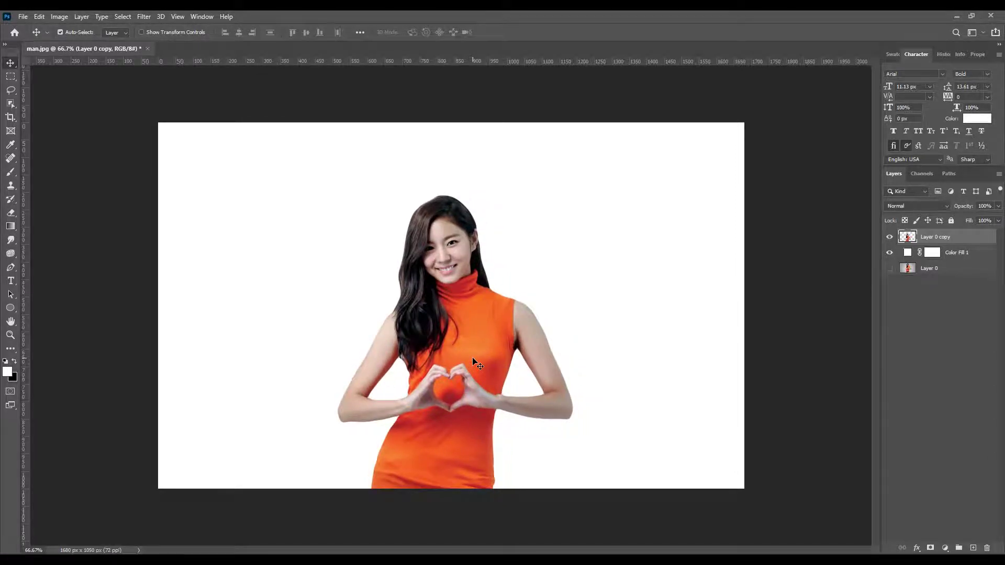
click(942, 254)
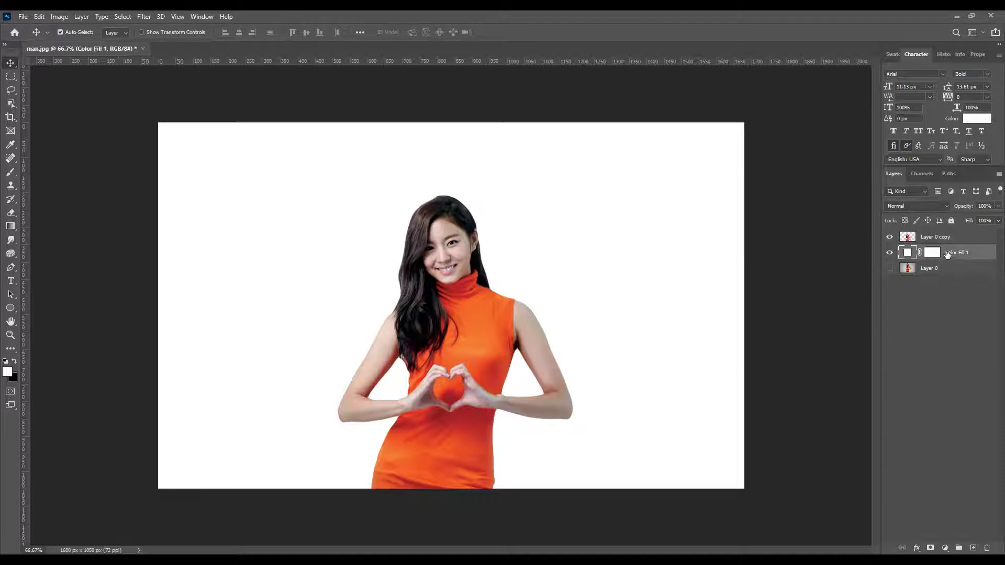
click(948, 238)
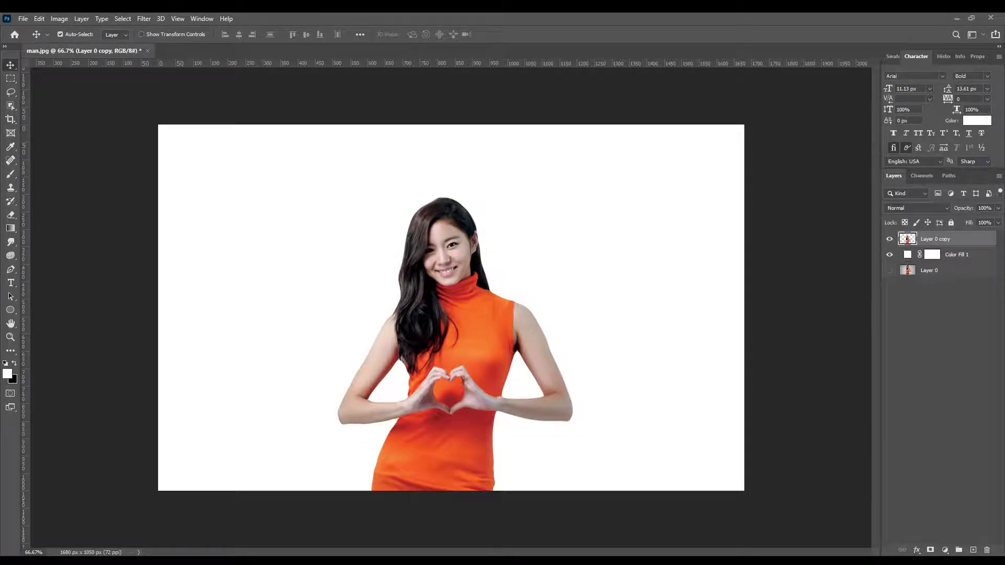
Place the drip graphic over the lower dress, enlarging it and widening it to about 161%
drag(445, 374, 445, 373)
drag(432, 314, 410, 470)
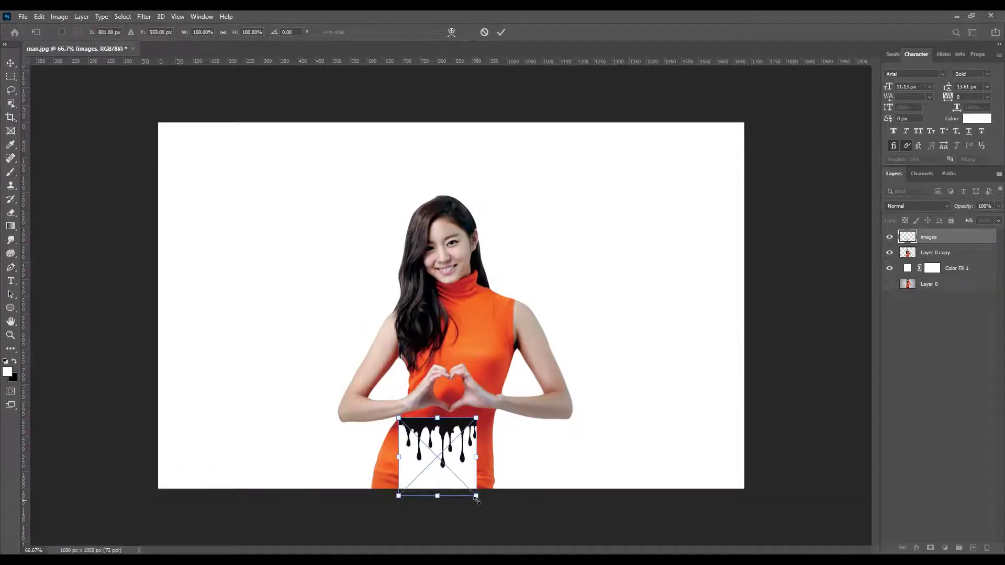
drag(476, 496, 494, 514)
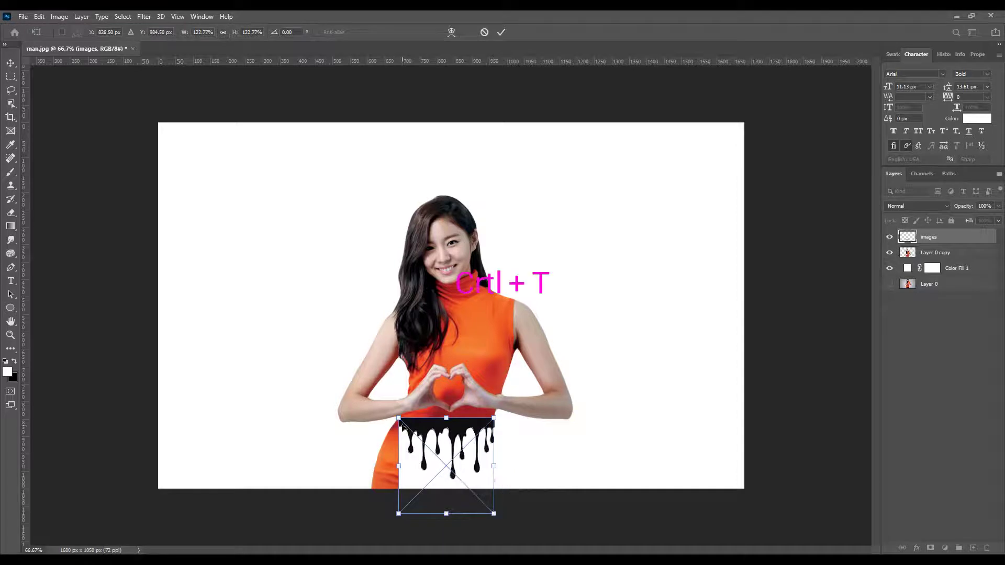
drag(399, 419, 382, 394)
drag(416, 448, 406, 472)
drag(489, 474, 499, 475)
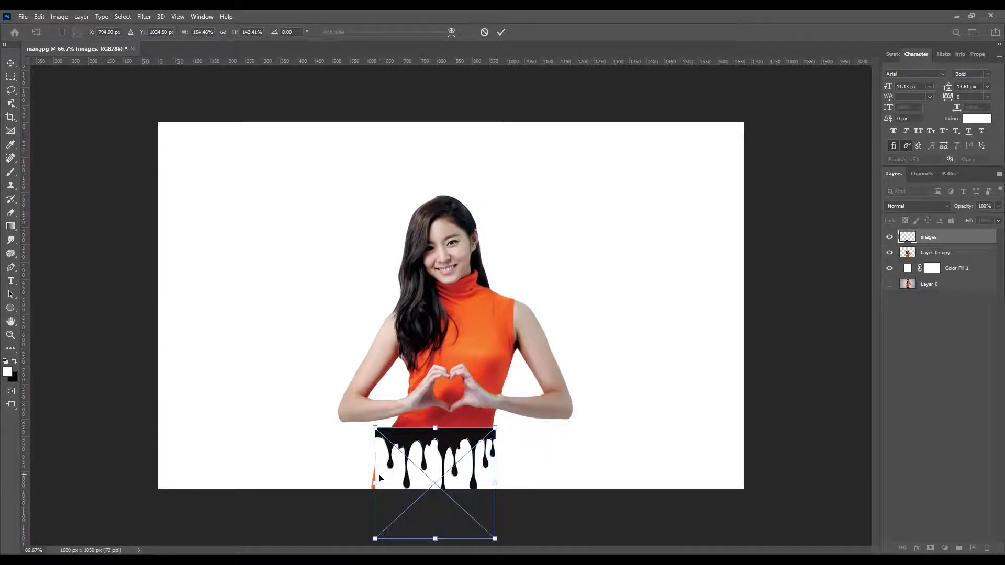
drag(374, 475, 370, 475)
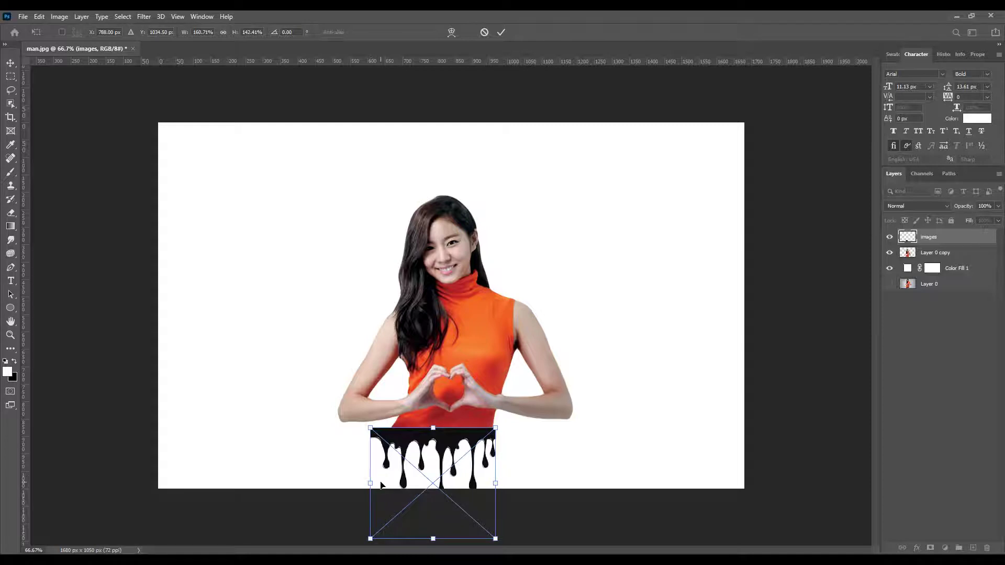
key(Return)
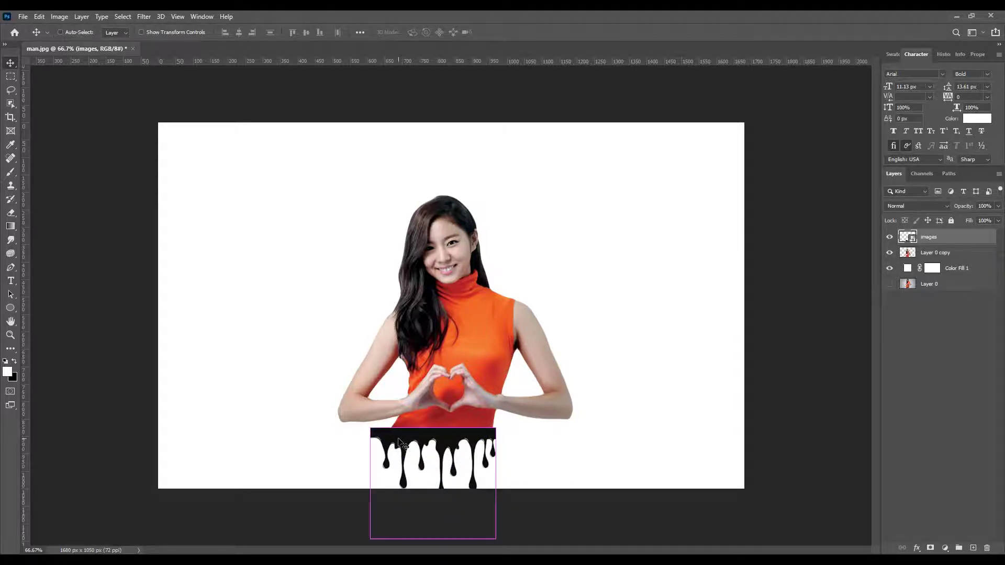
Re-transform and apply the drip graphic, then preview Lighten blend mode on it
key(ctrl+t)
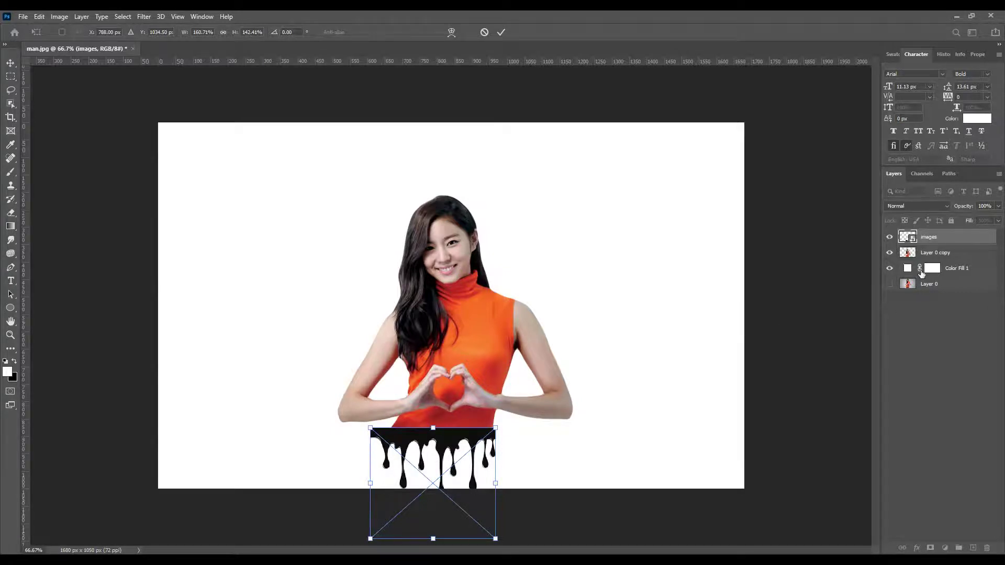
key(Return)
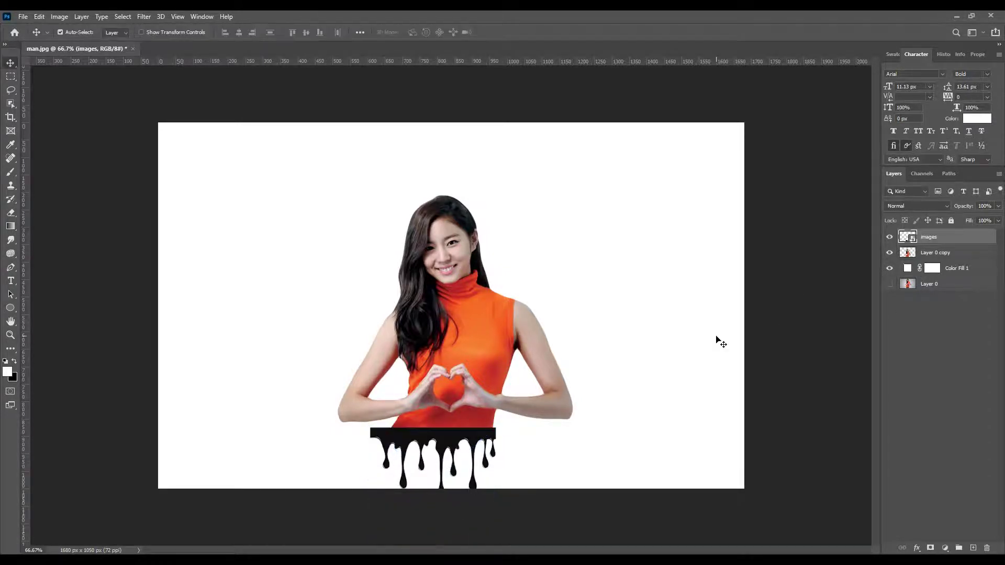
click(908, 207)
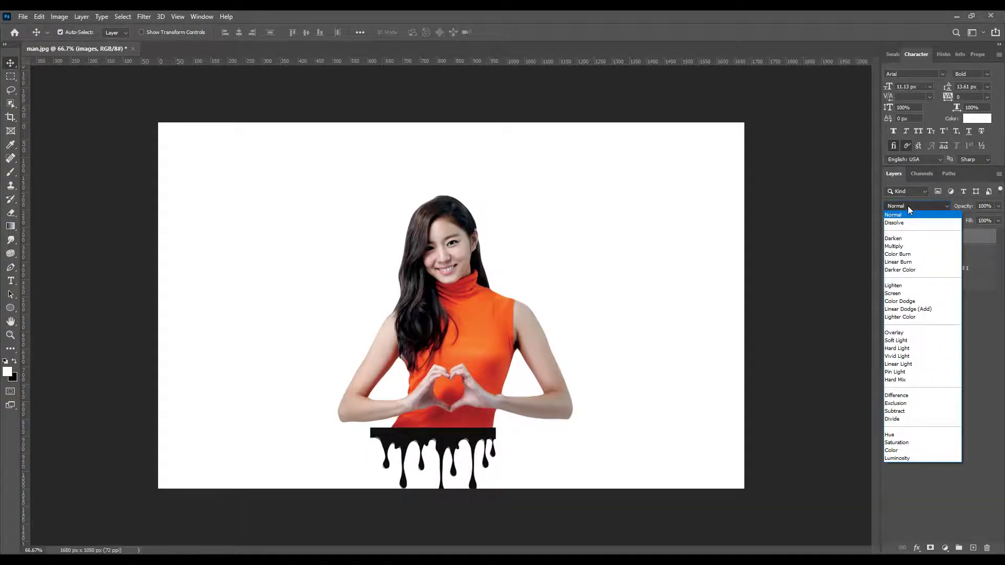
key(Down)
key(Down)
key(Down)
key(Down)
key(Down)
key(Down)
key(Down)
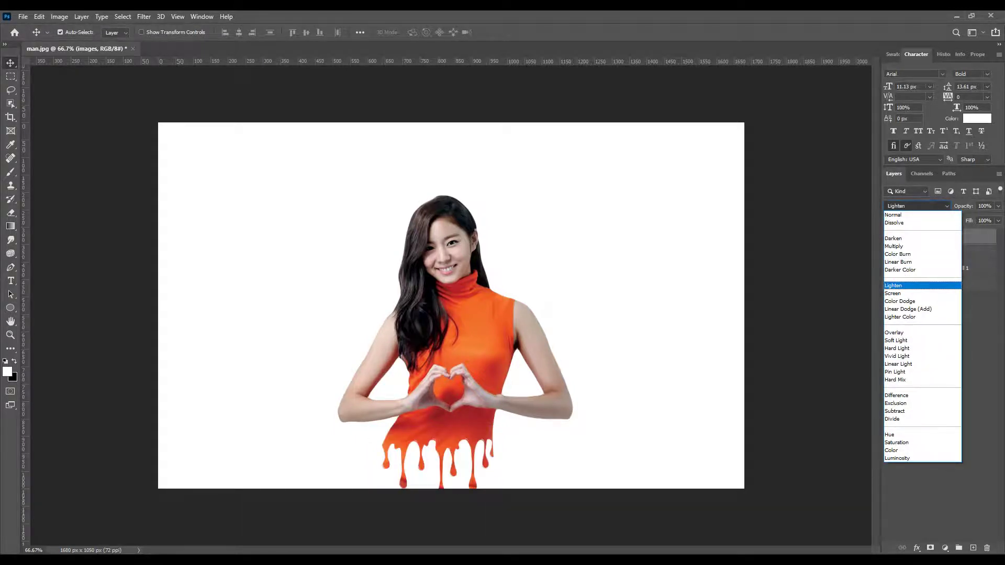
Apply Lighten blending to the images layer so the drips turn orange
key(Return)
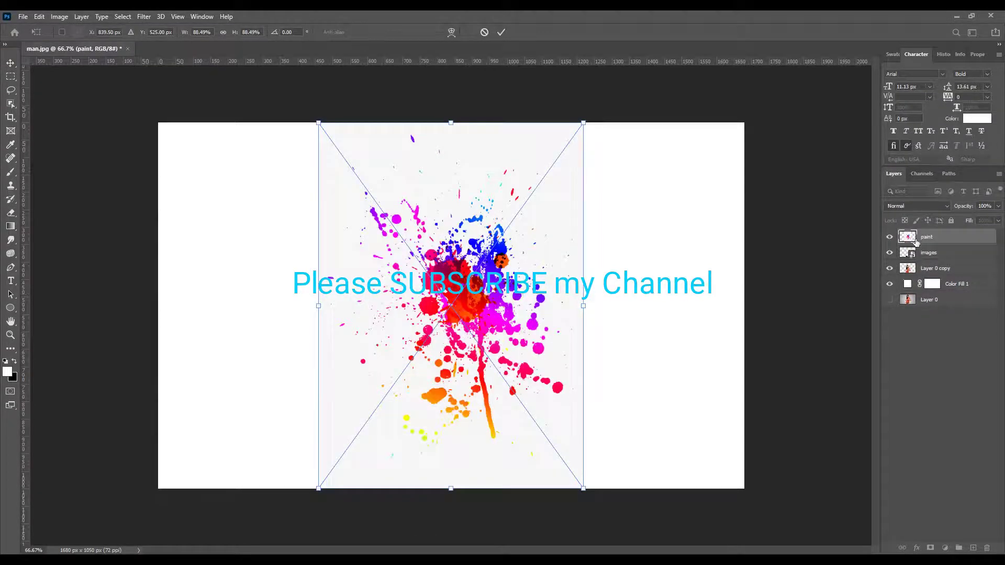
Commit the paint splash, move its layer below Layer 0 copy, and set Linear Light blending
key(Return)
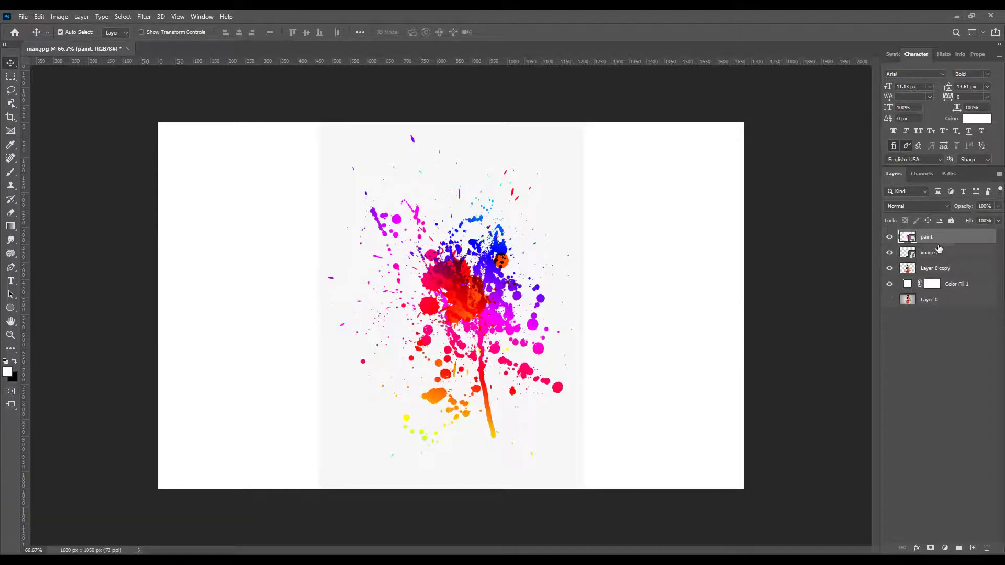
drag(940, 241, 937, 273)
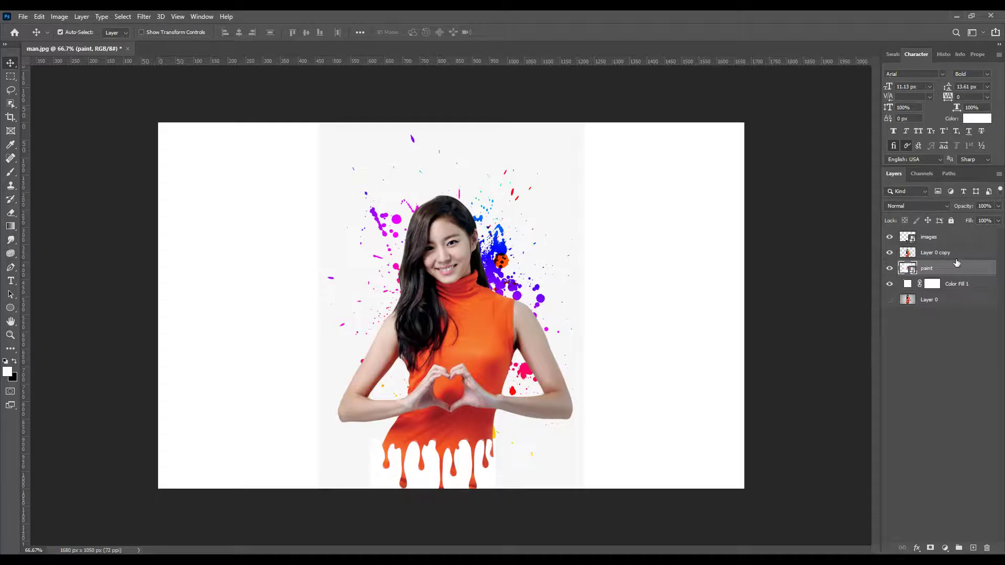
click(919, 206)
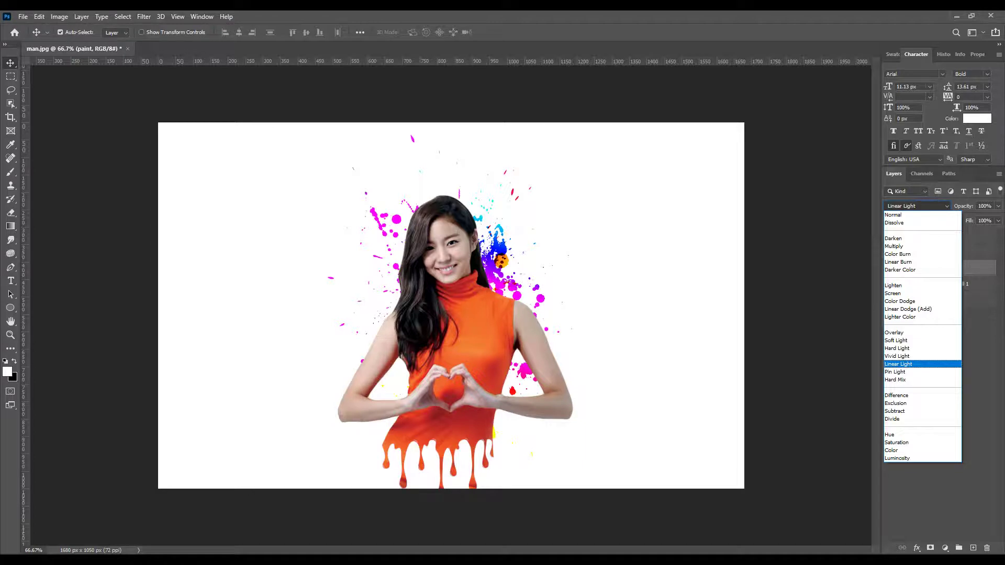
click(919, 363)
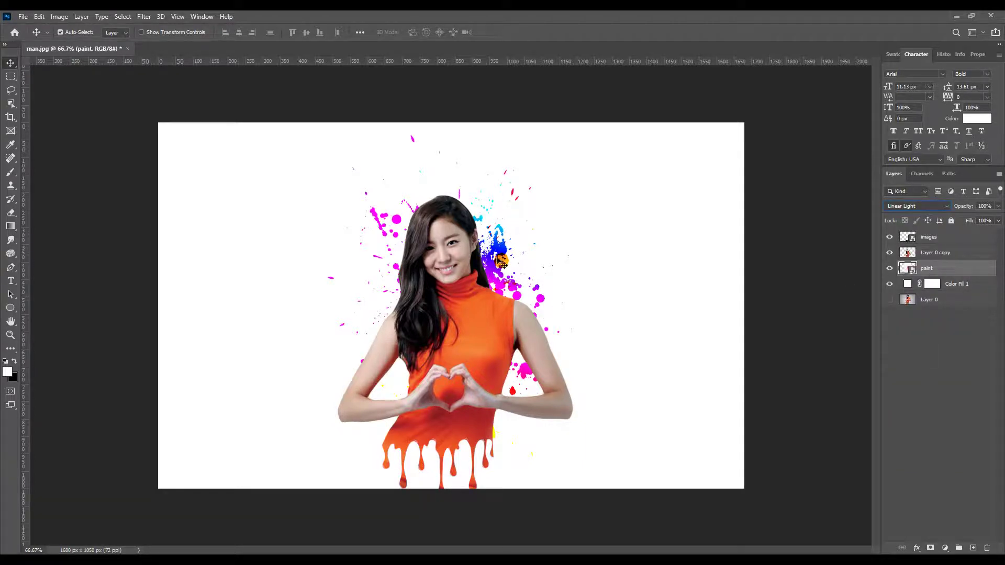
Scale the paint splash to about 102% and shift it up-left behind the woman's head
key(ctrl+t)
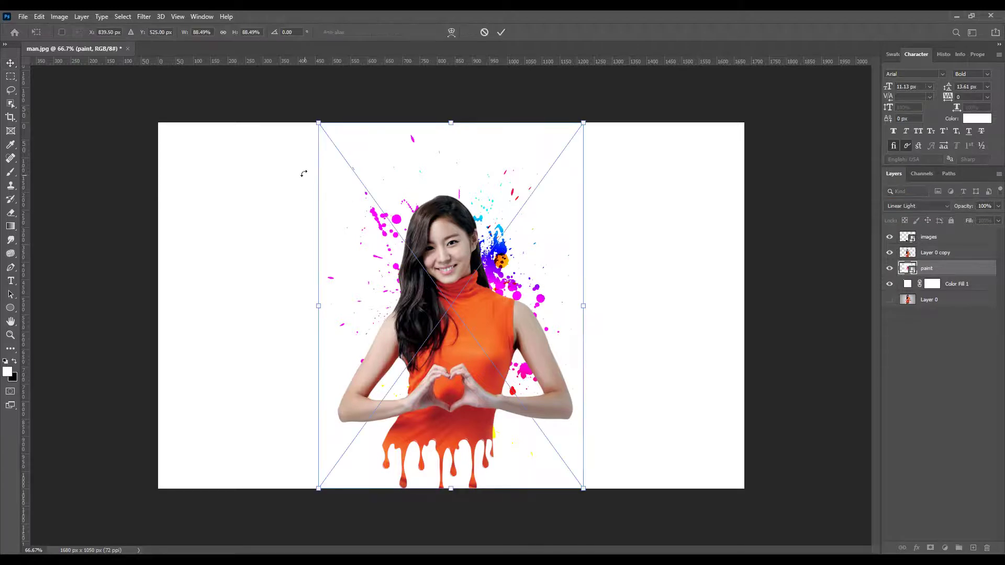
drag(318, 124, 303, 102)
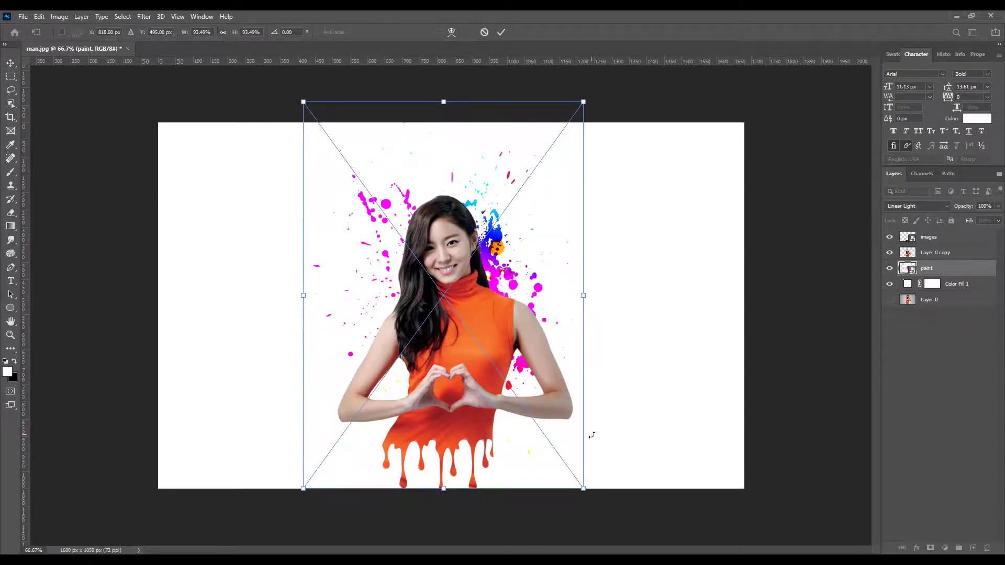
drag(585, 490, 611, 525)
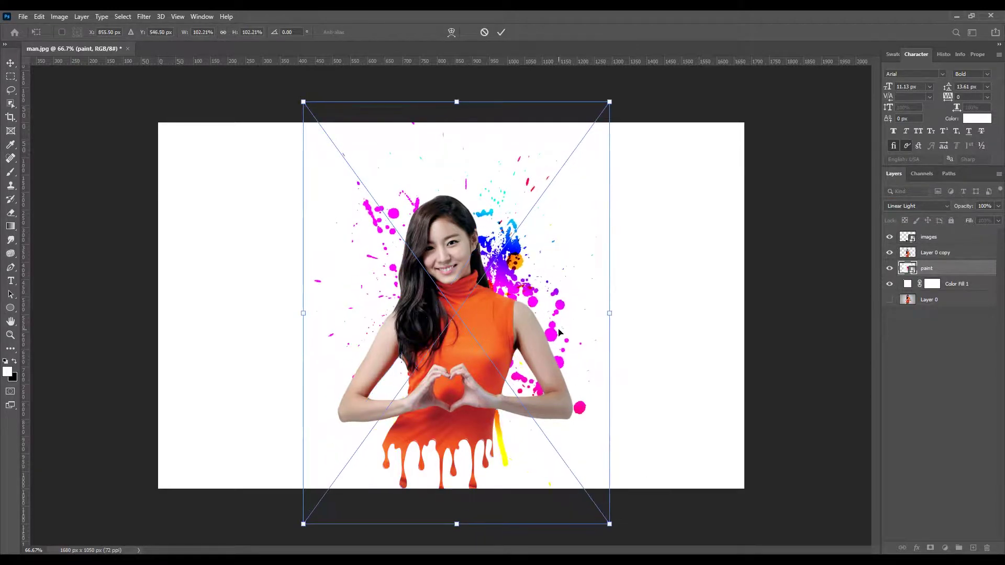
mouse_move(541, 305)
mouse_down()
mouse_move(522, 255)
mouse_move(507, 256)
mouse_up()
key(Return)
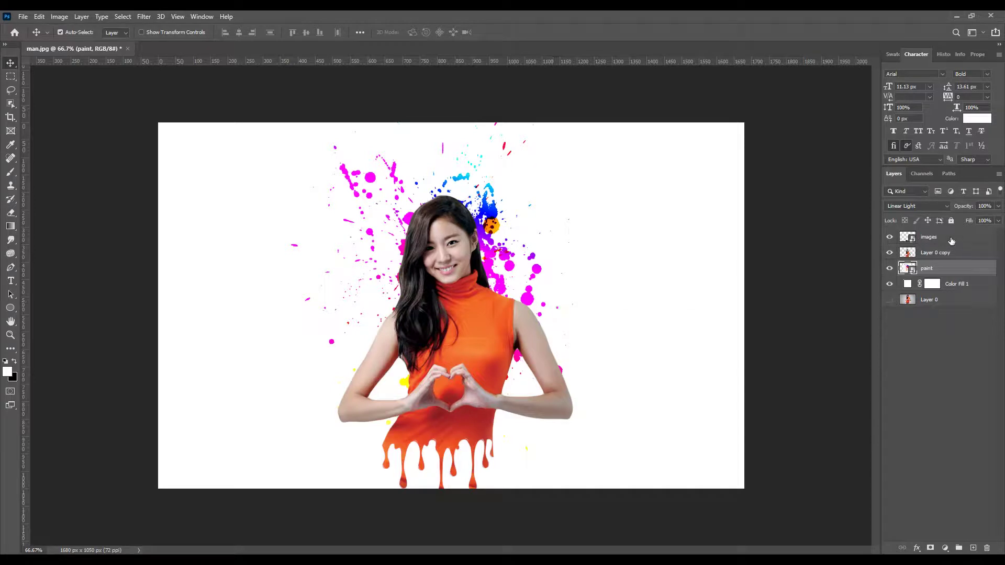
Convert the images through Color Fill 1 layers into a single smart object named images
click(951, 240)
shift+click(957, 274)
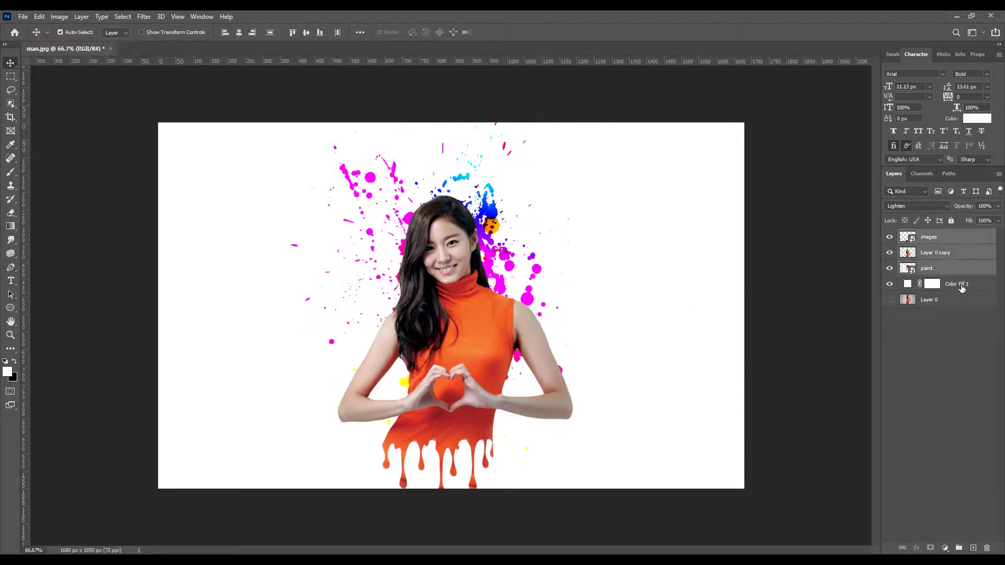
shift+click(961, 286)
right_click(961, 287)
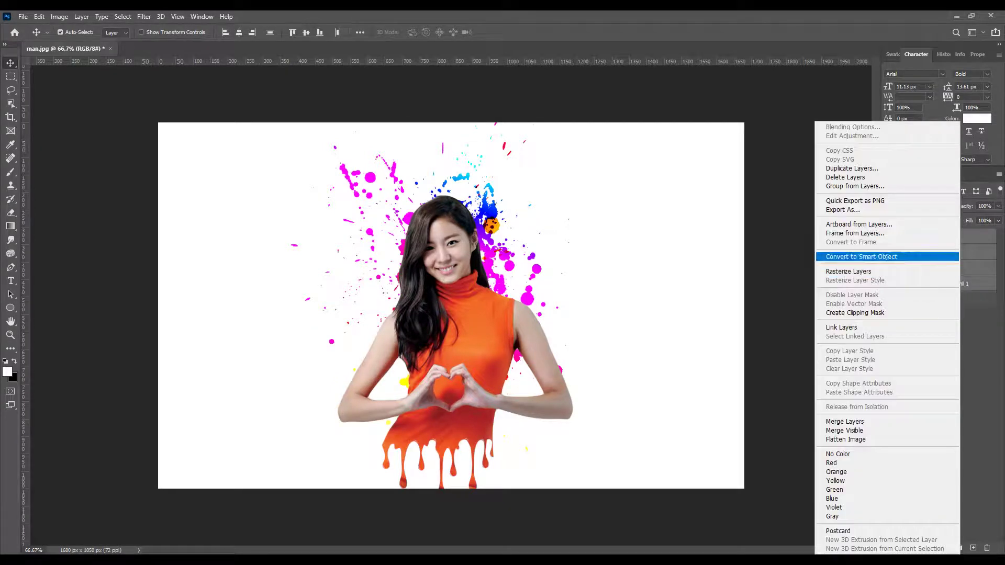
click(921, 256)
Make the original Layer 0 visible and toggle the composite to compare them
click(950, 254)
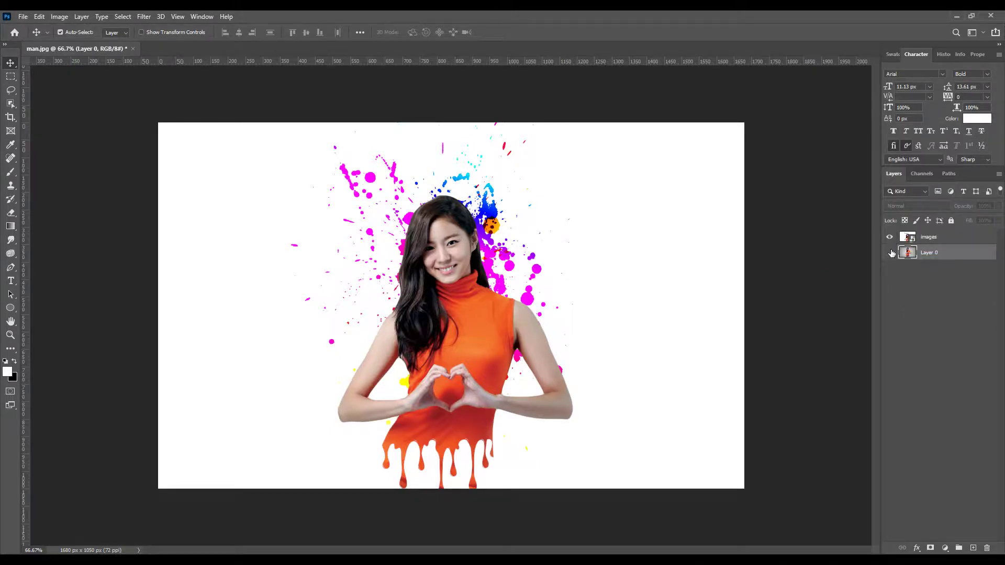
click(889, 253)
click(891, 239)
click(891, 238)
click(891, 238)
click(891, 239)
click(891, 238)
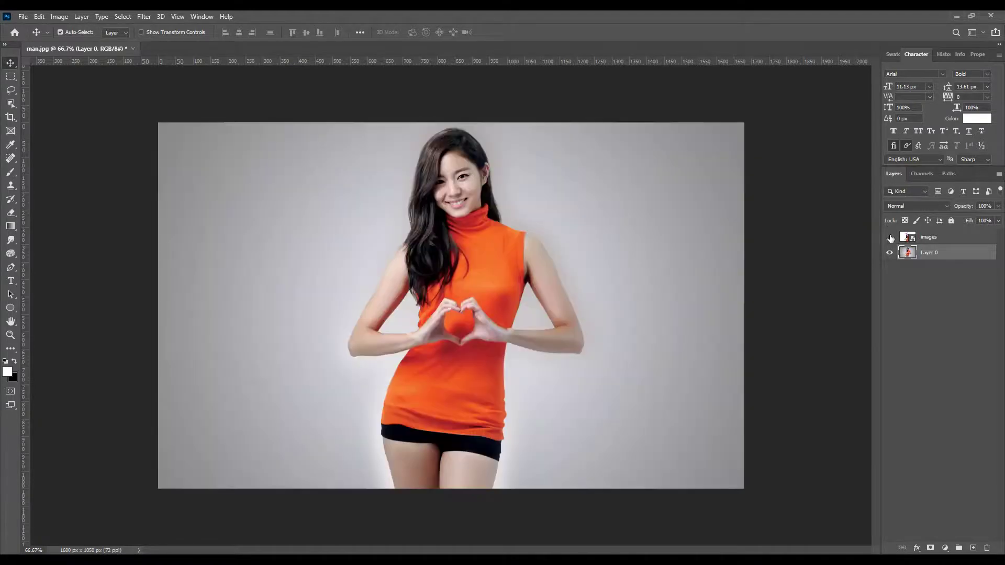
click(891, 238)
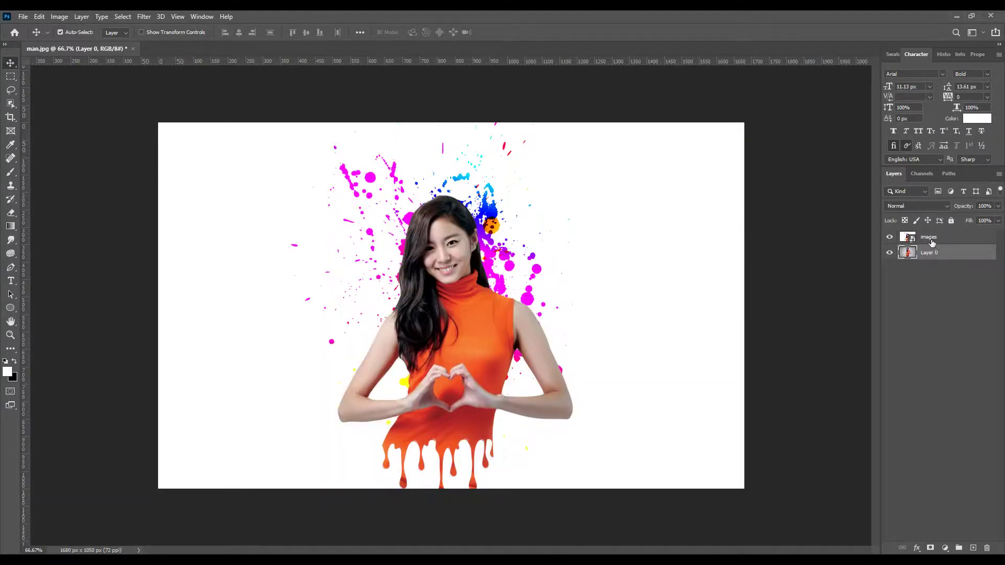
Keep comparing composite and original, then show images again and step back in History
key(ctrl+comma)
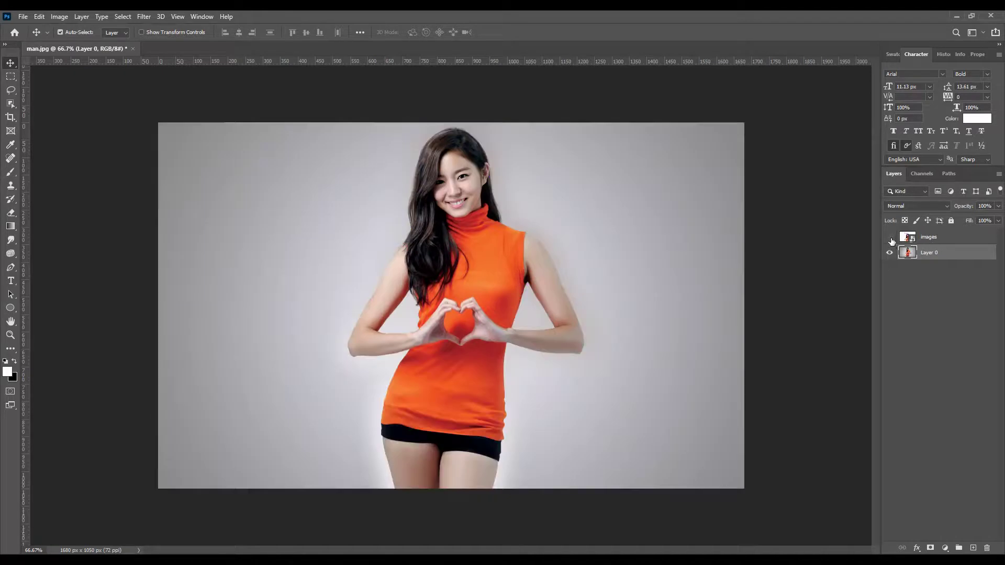
click(891, 239)
click(891, 239)
click(891, 238)
click(891, 239)
click(891, 239)
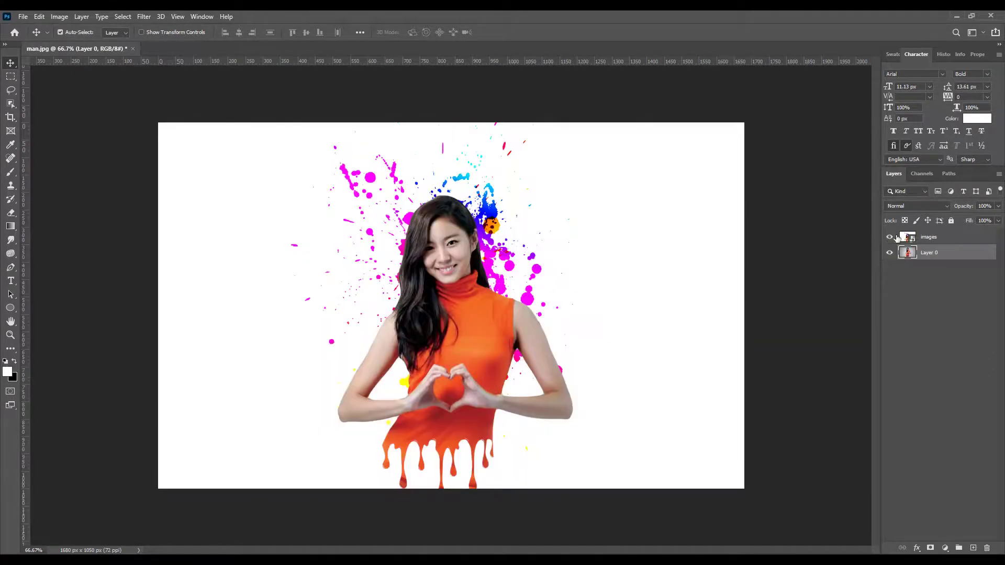
click(944, 55)
click(923, 127)
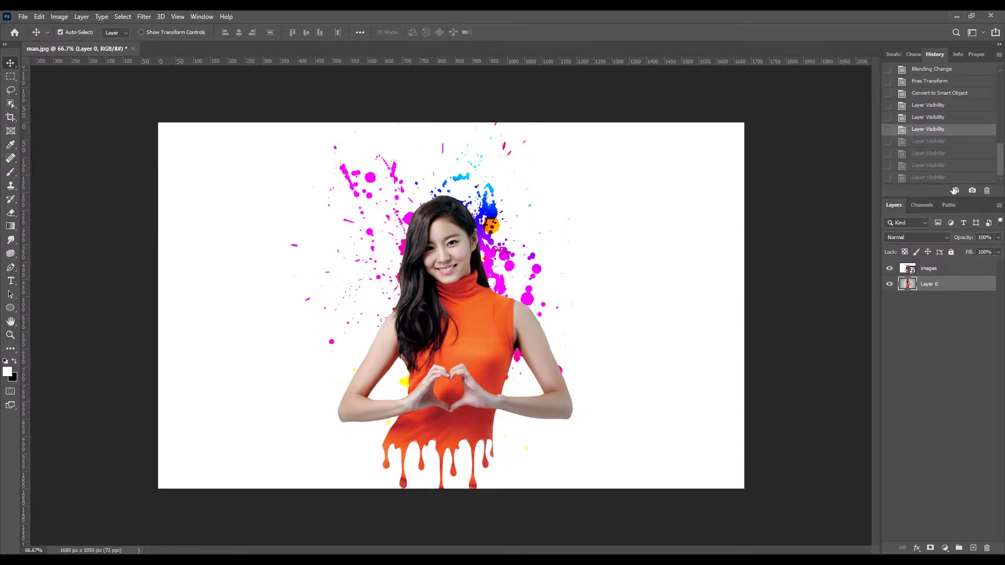
Revert History to the Free Transform state, before the Convert to Smart Object step
scroll(944, 123, up, 1)
click(944, 109)
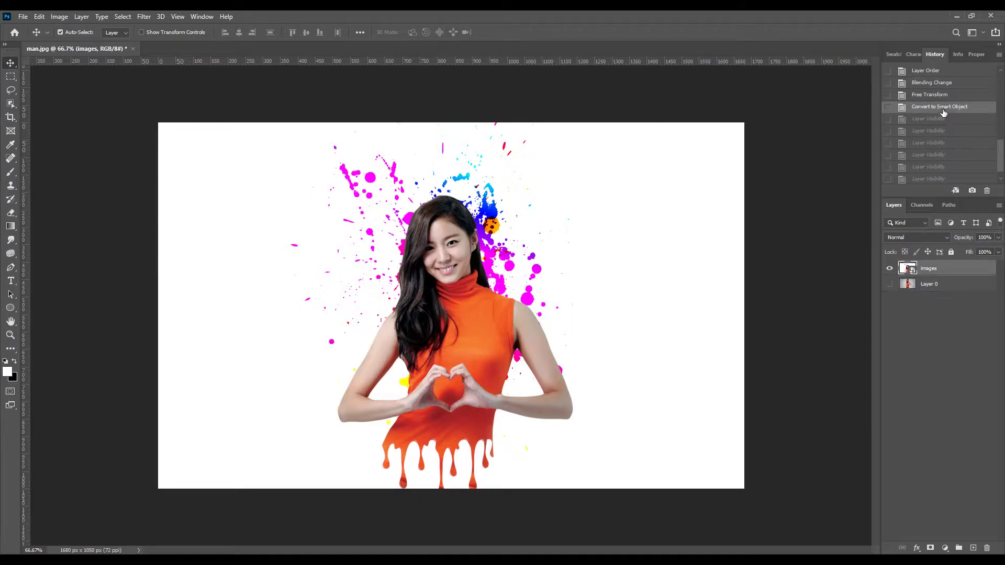
click(936, 95)
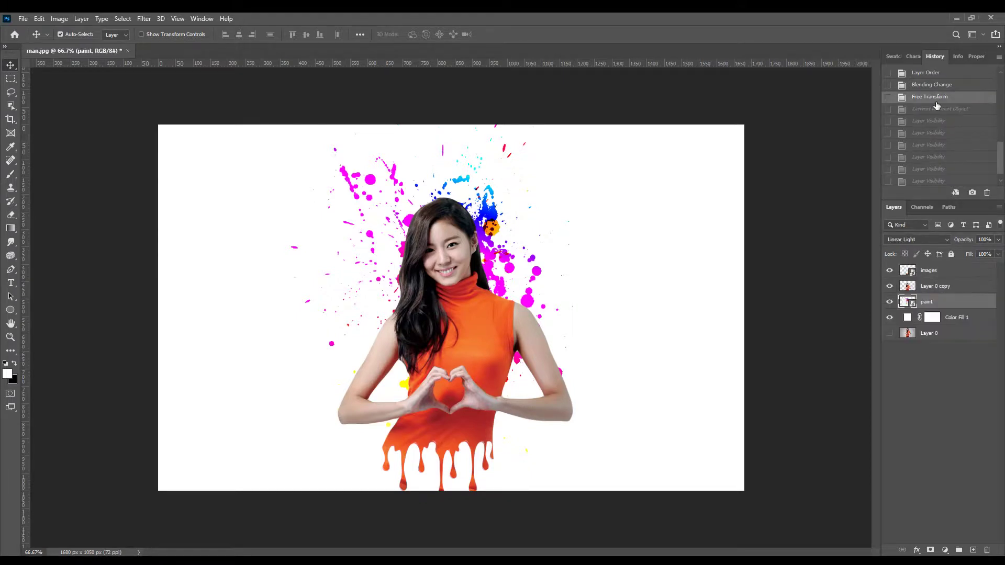
click(937, 109)
click(926, 97)
Duplicate Layer 0 copy as Layer 0 copy 2 and move it below Color Fill 1
right_click(934, 286)
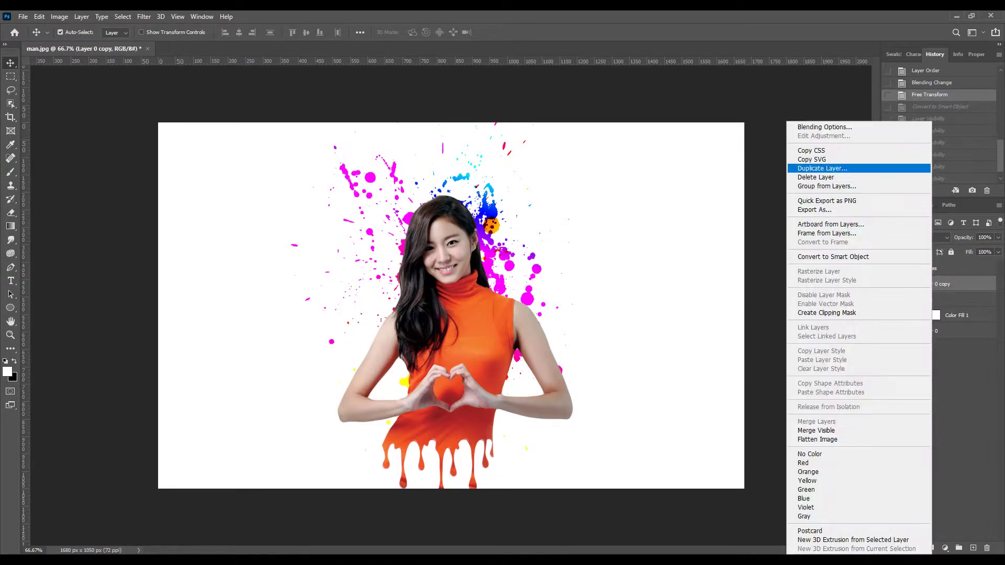
click(822, 168)
key(Return)
drag(942, 285, 944, 338)
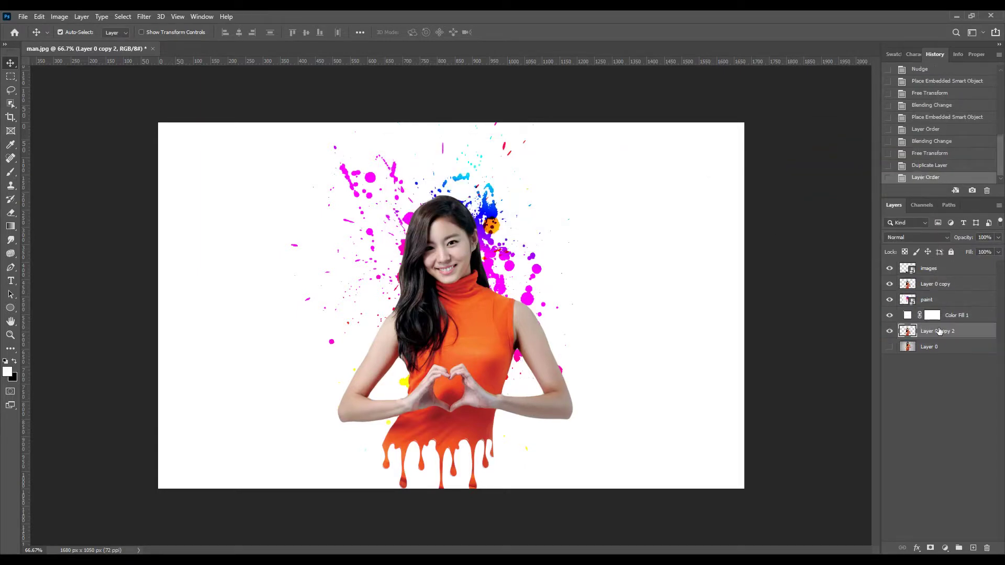
Add a white Solid Color fill layer, Color Fill 2, beneath Layer 0 copy 2
click(945, 548)
click(937, 370)
click(958, 316)
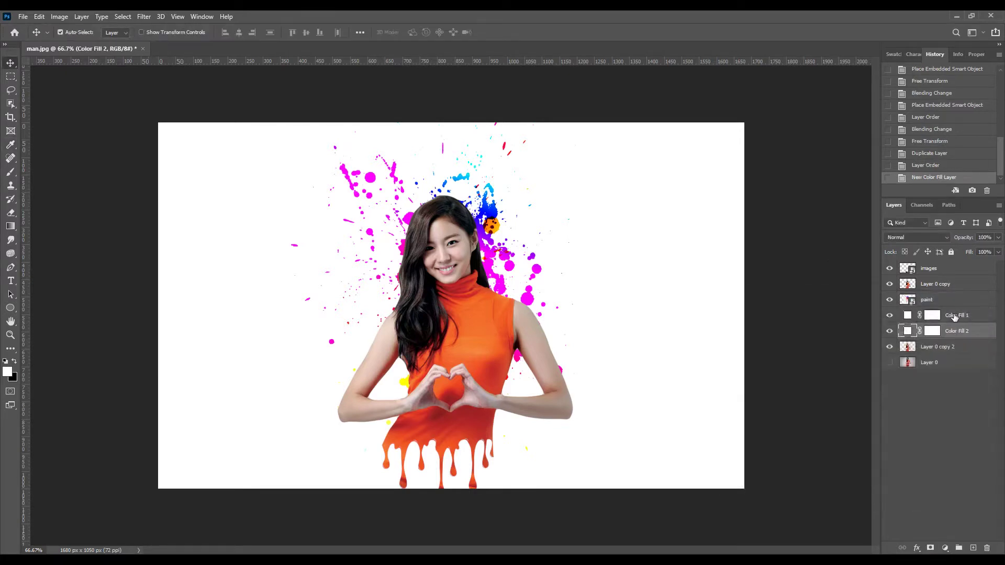
drag(953, 333, 957, 355)
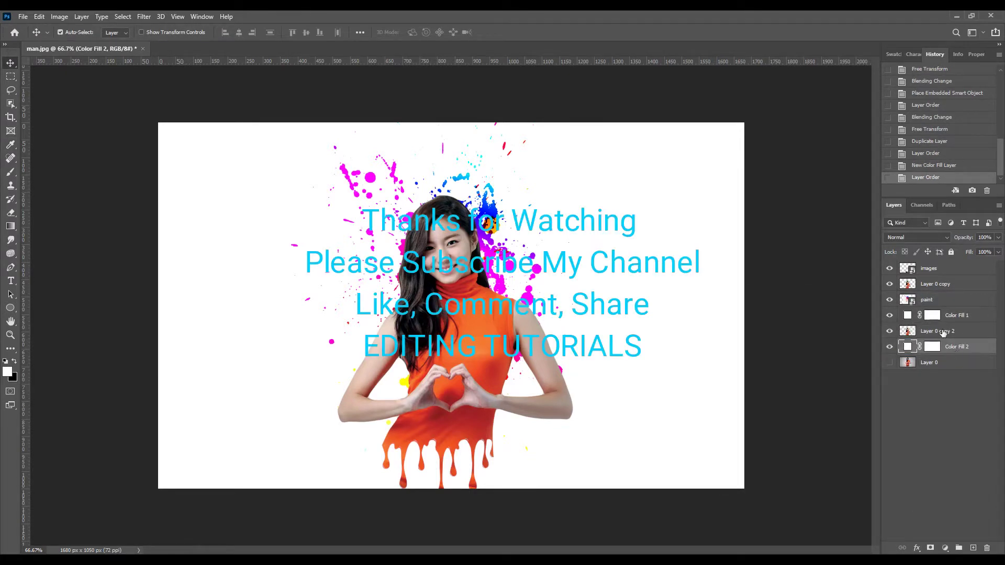
Convert Layer 0 copy 2 and Color Fill 2 into one smart object
ctrl+click(943, 333)
right_click(943, 333)
click(842, 257)
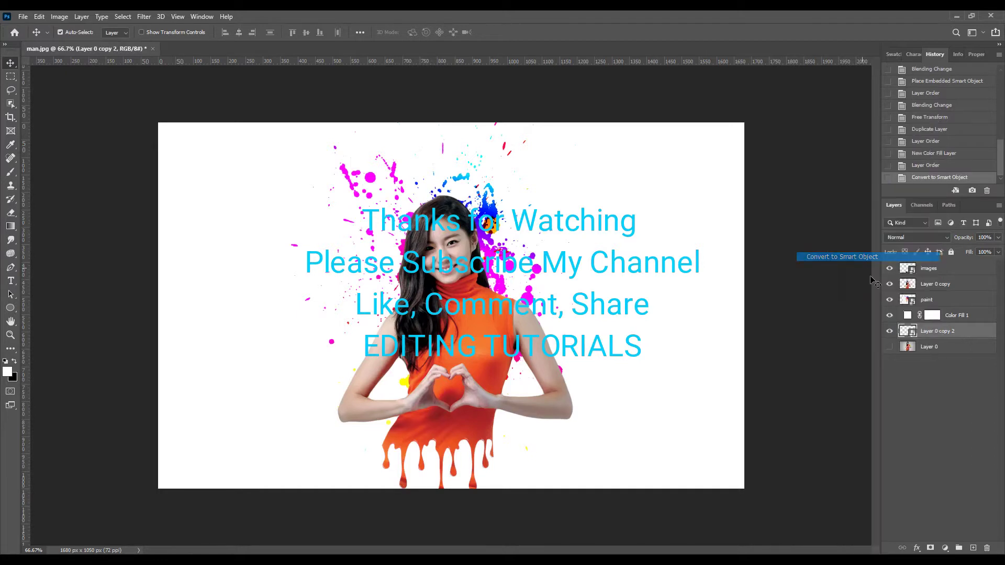
Convert the images layer through Color Fill 1 into an images smart object
click(937, 269)
shift+click(950, 316)
right_click(950, 316)
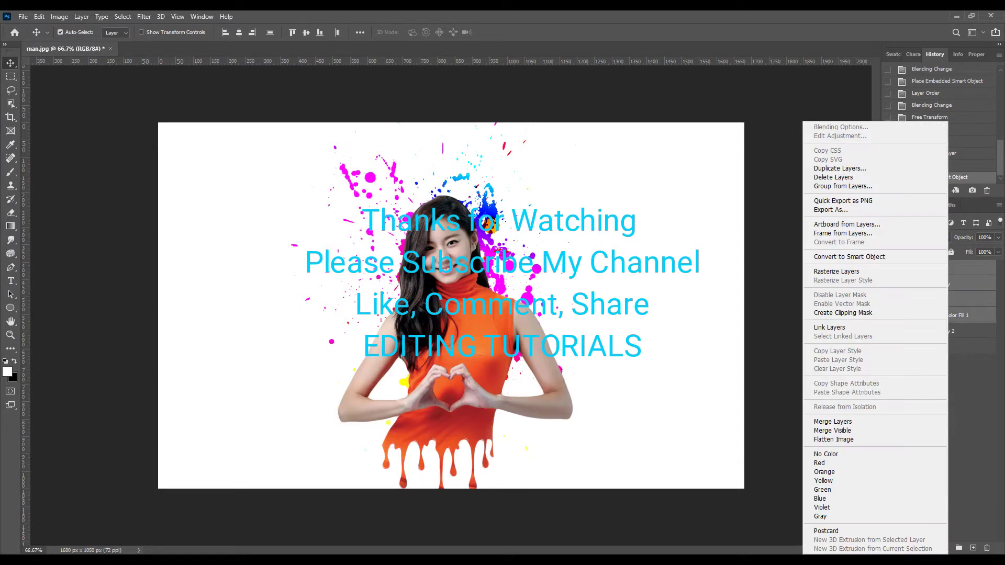
click(837, 256)
Toggle the images smart object's visibility to compare, leaving it hidden
click(889, 270)
click(888, 269)
click(889, 269)
click(889, 270)
click(889, 270)
click(889, 270)
click(889, 269)
click(888, 270)
click(889, 269)
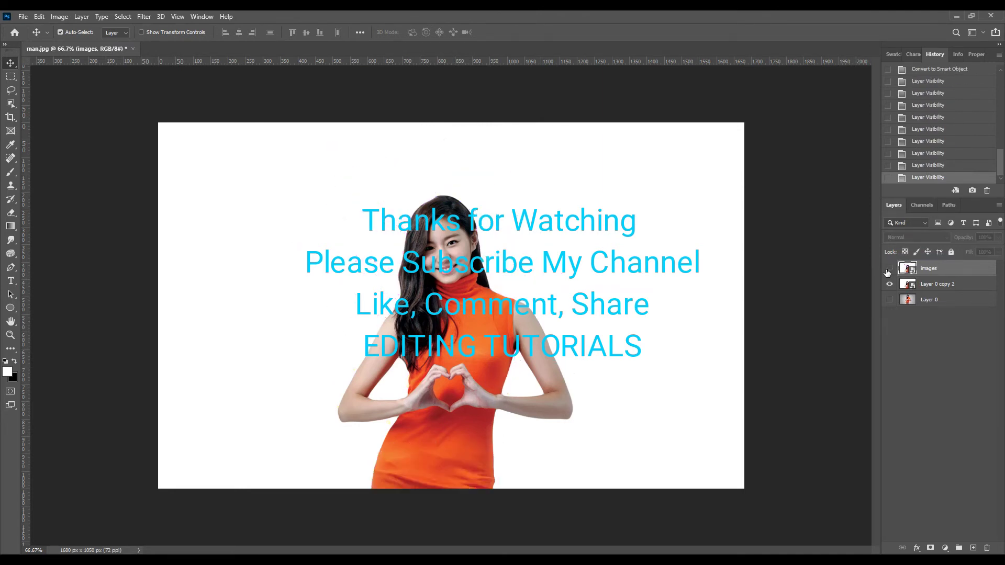